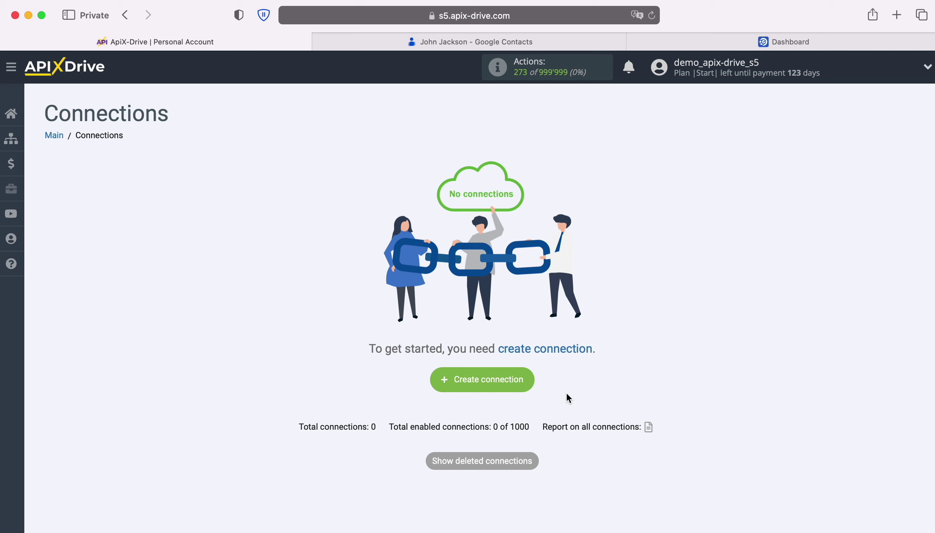
Start a new connection with Google Contacts as the data source system.
left_click(533, 376)
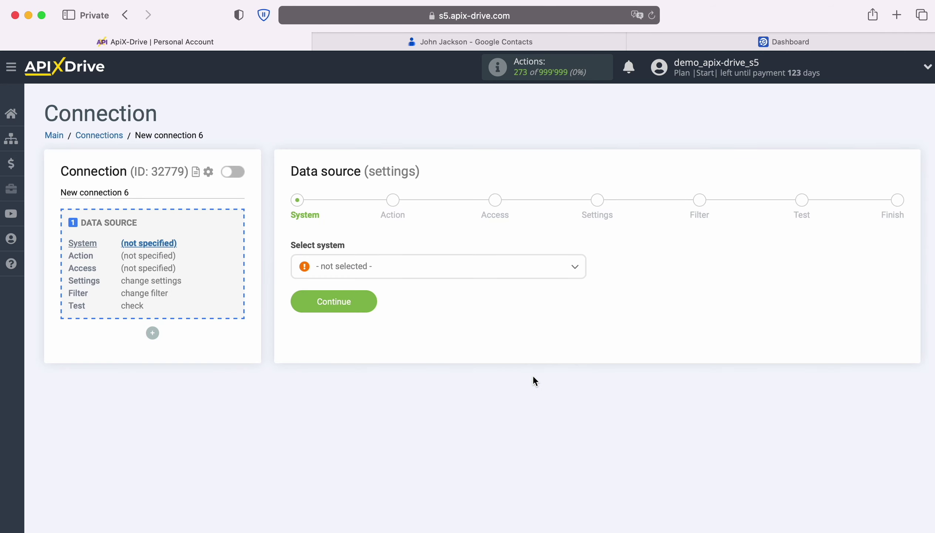
left_click(437, 273)
scroll(472, 384, "down", 10)
scroll(501, 384, "down", 15)
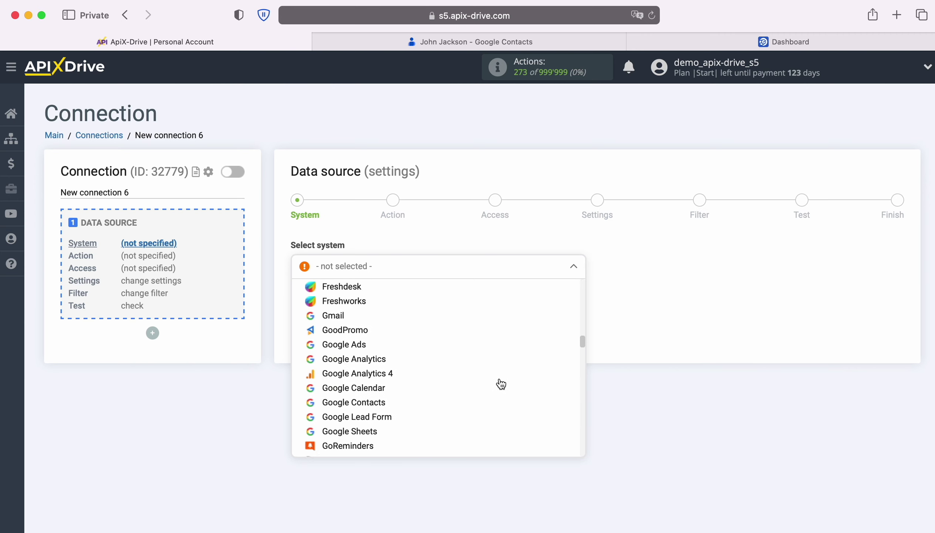
left_click(428, 392)
left_click(372, 304)
Choose the Get CONTACTS (new / modified) action for the Google Contacts source.
left_click(445, 265)
left_click(411, 330)
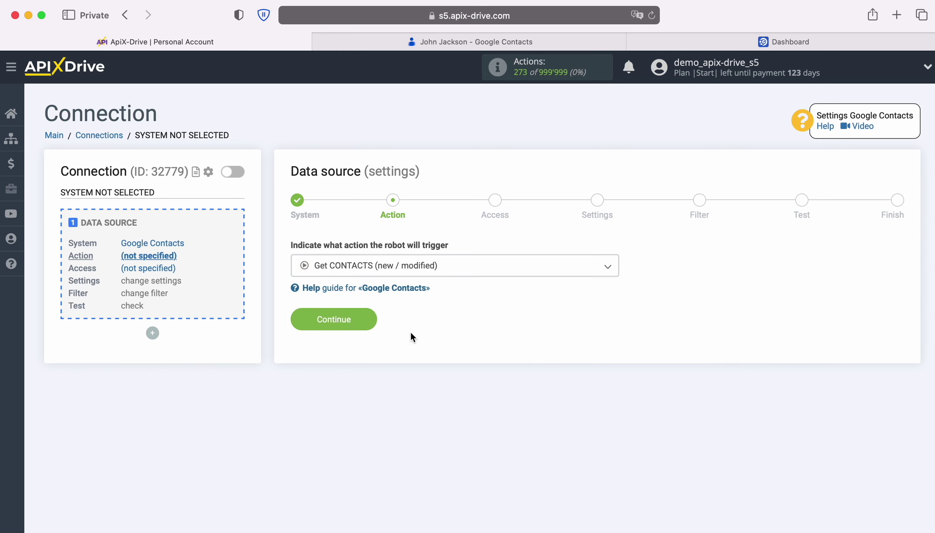
left_click(372, 320)
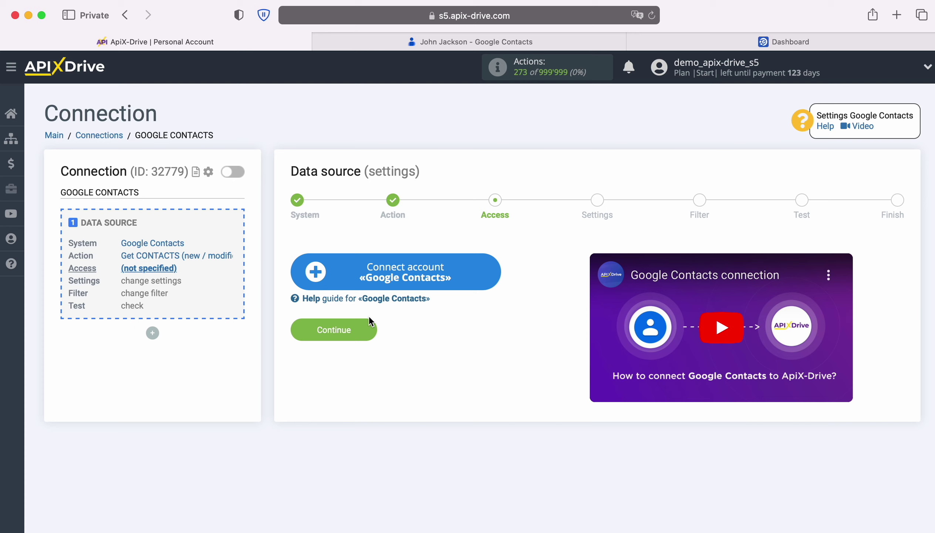
Sign in to the Google account using the saved e-mail address and password.
left_click(494, 268)
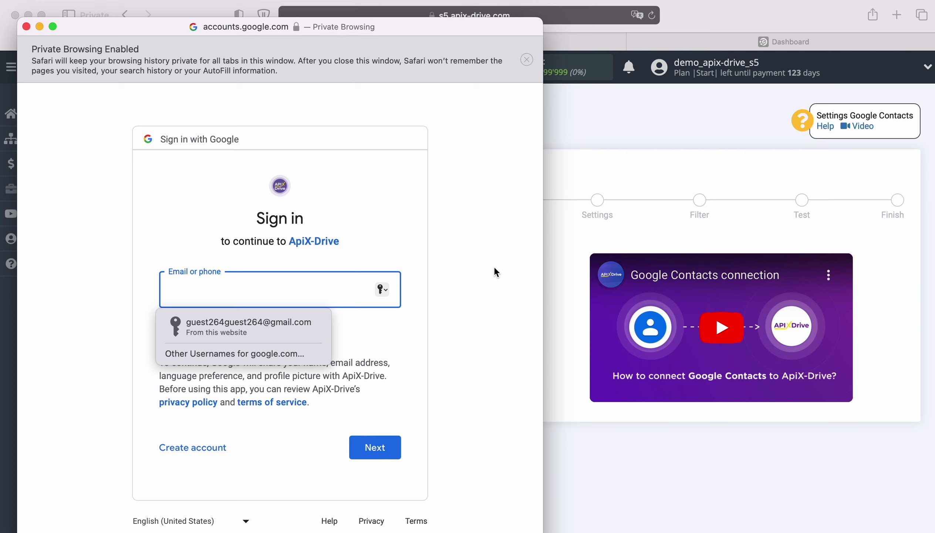
left_click(302, 326)
left_click(385, 448)
left_click(305, 339)
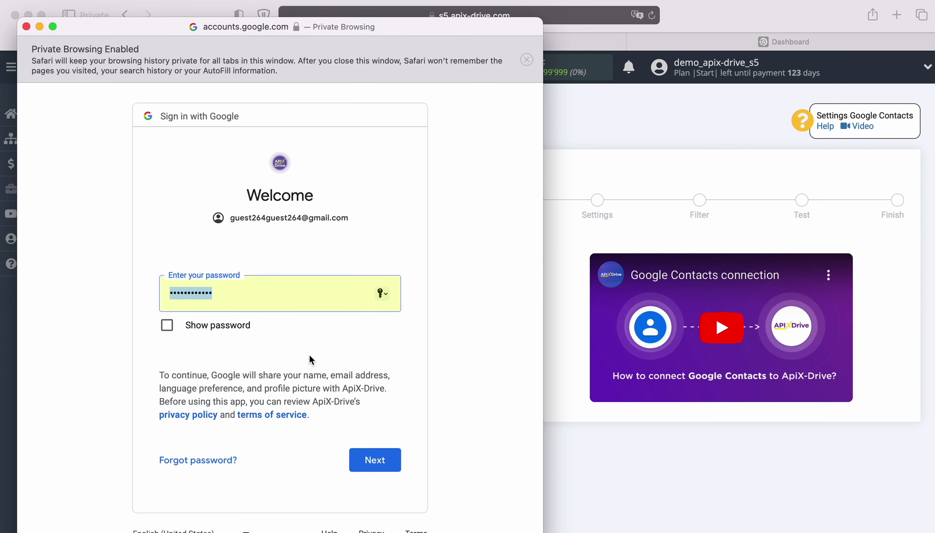
left_click(389, 459)
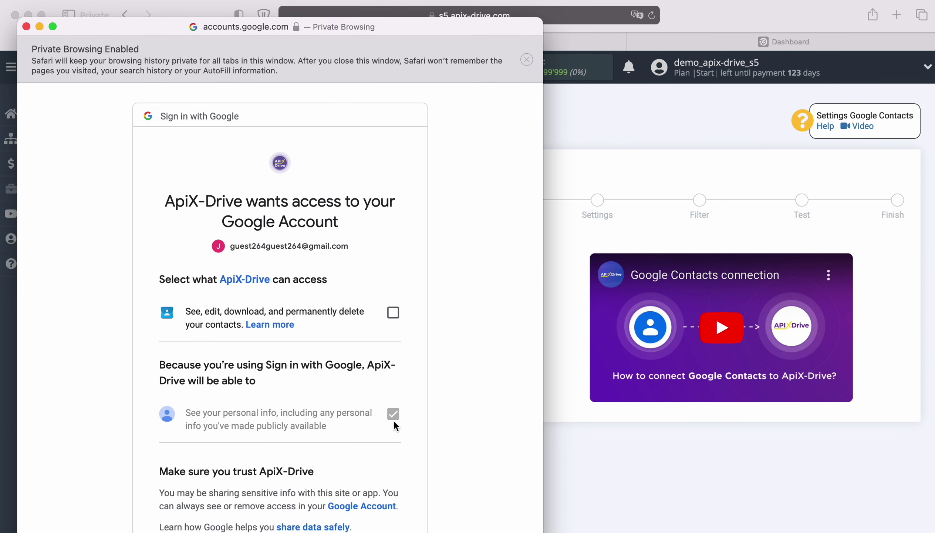
Grant ApiX-Drive permission to access the Google account's contacts.
left_click(393, 313)
scroll(445, 393, "down", 5)
left_click(390, 475)
left_click(432, 271)
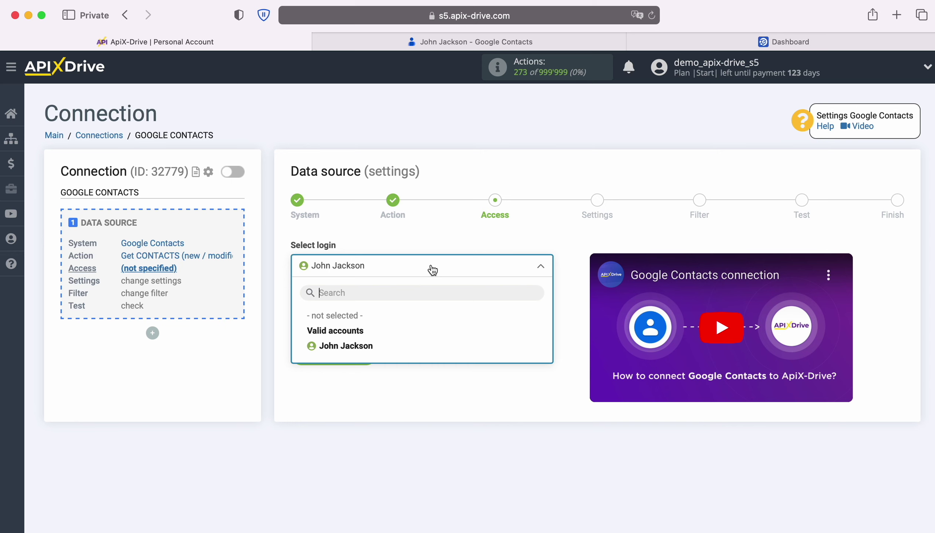
Use the connected Google account as the source login and pass the Settings step.
left_click(367, 347)
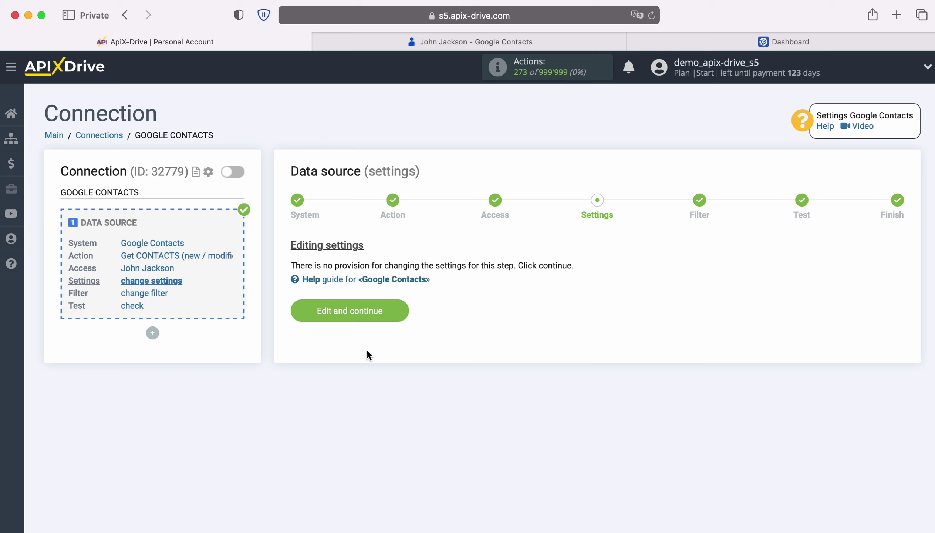
left_click(400, 303)
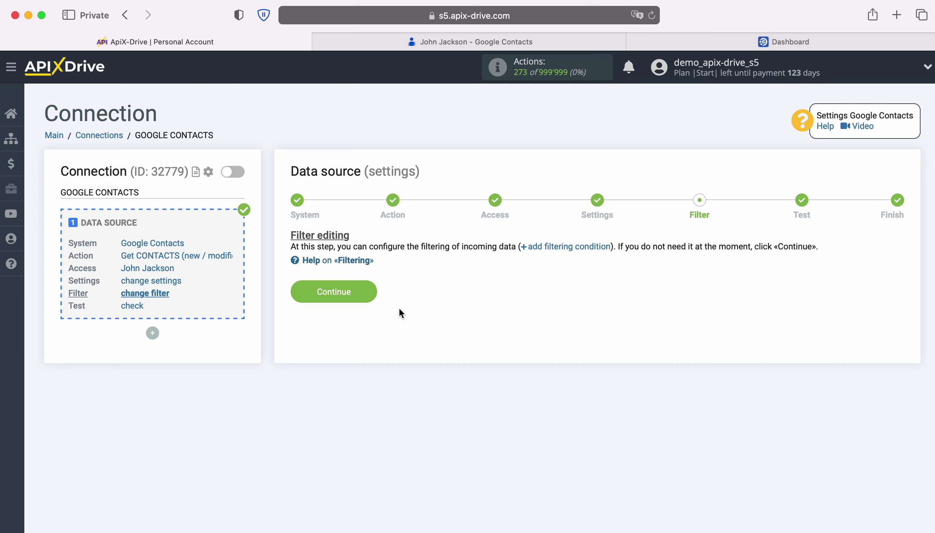
Skip filtering, review the loaded sample contacts, and complete the Google Contacts source.
left_click(369, 289)
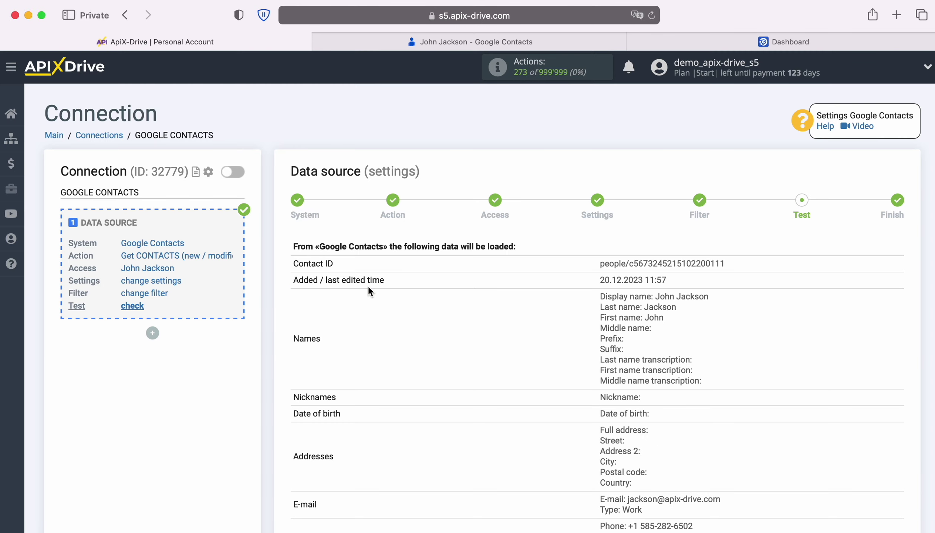
scroll(849, 336, "down", 5)
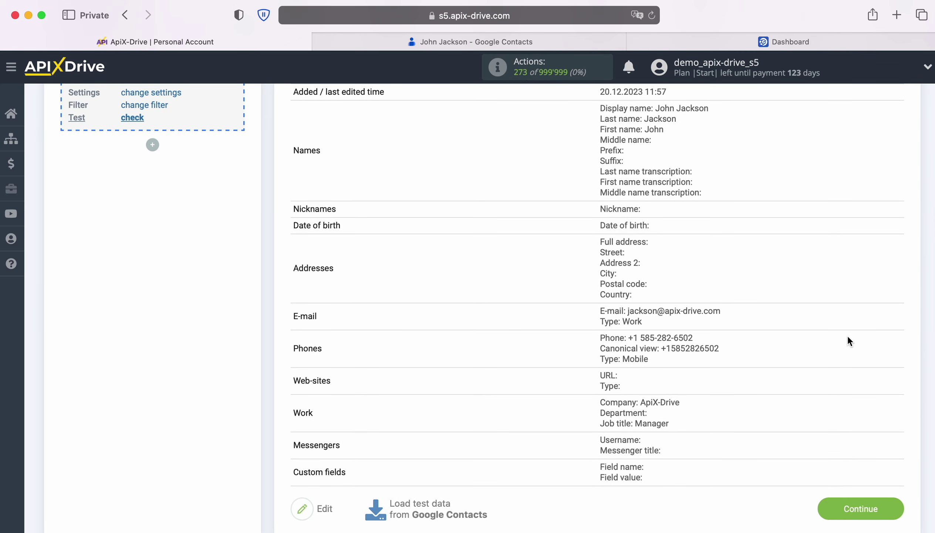
left_click(899, 506)
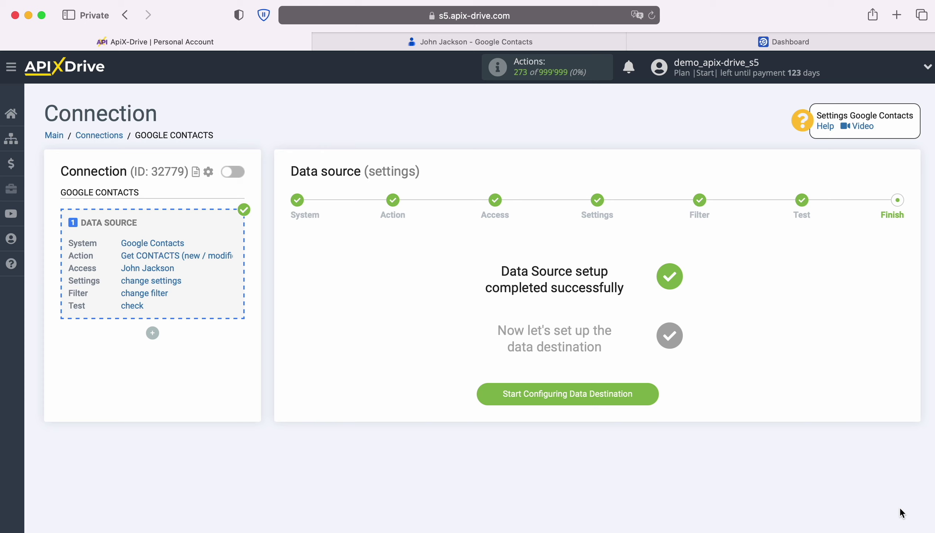
Begin the data destination setup with eSputnik as the destination system.
left_click(644, 391)
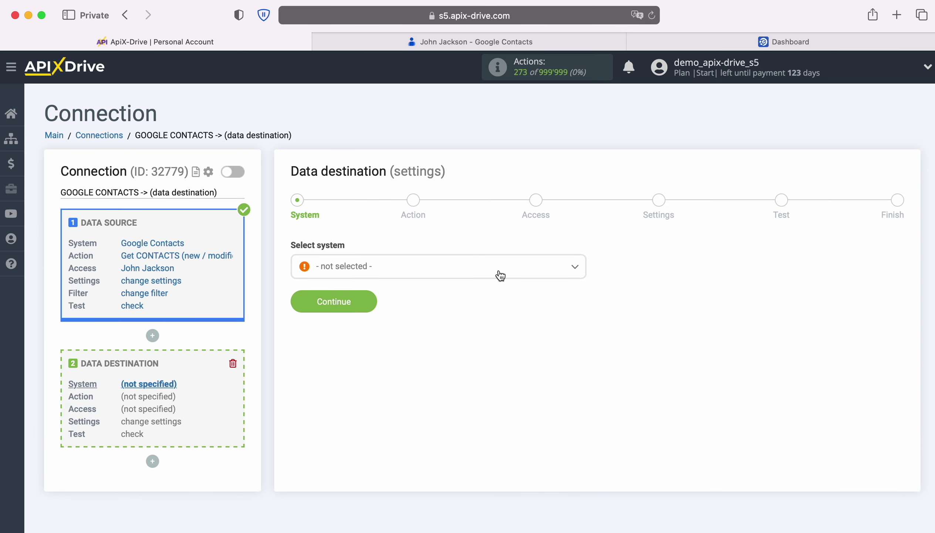
left_click(499, 273)
scroll(516, 382, "down", 5)
scroll(518, 382, "down", 10)
scroll(516, 382, "down", 3)
left_click(346, 372)
left_click(373, 302)
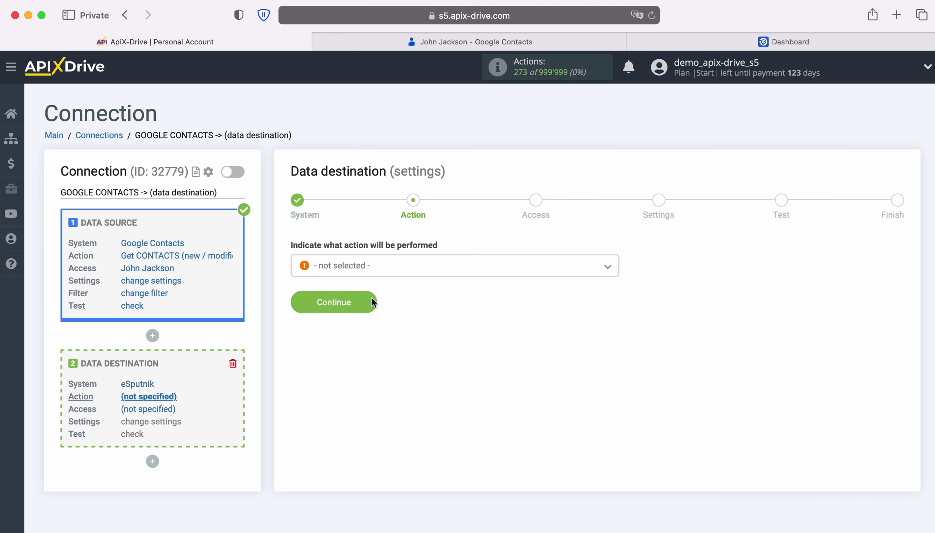
Choose the Add CONTACT action for the eSputnik destination.
left_click(435, 273)
left_click(372, 330)
left_click(373, 302)
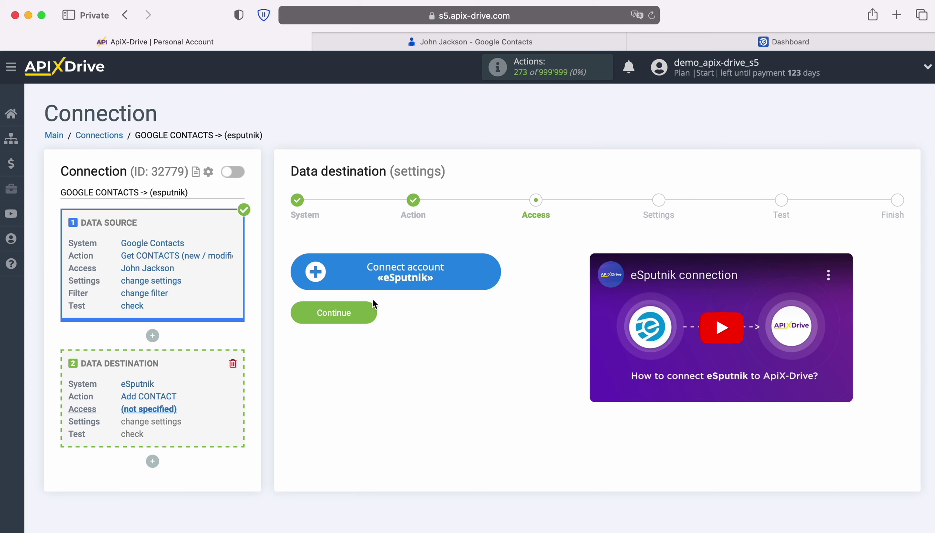
Connect an eSputnik account by pasting its login e-mail and password and saving.
left_click(490, 274)
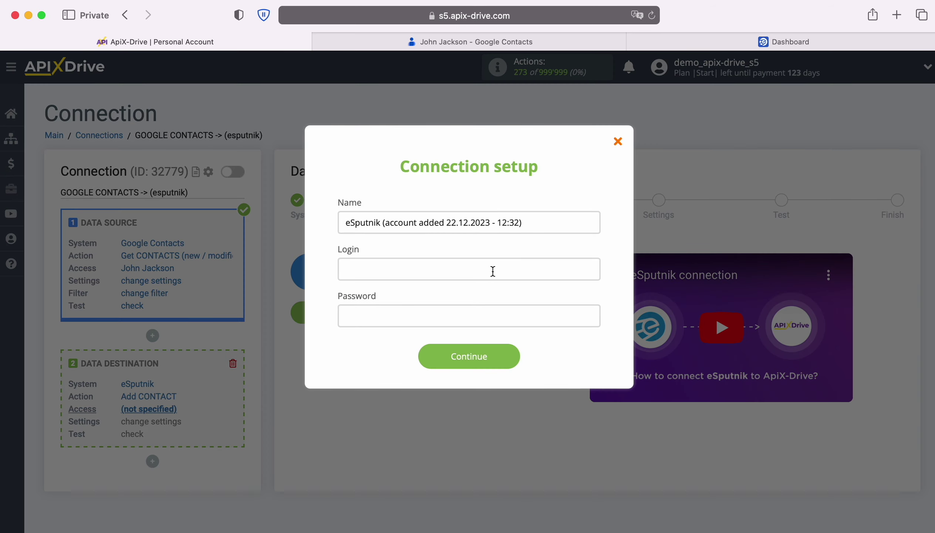
left_click(431, 269)
right_click(427, 265)
left_click(459, 302)
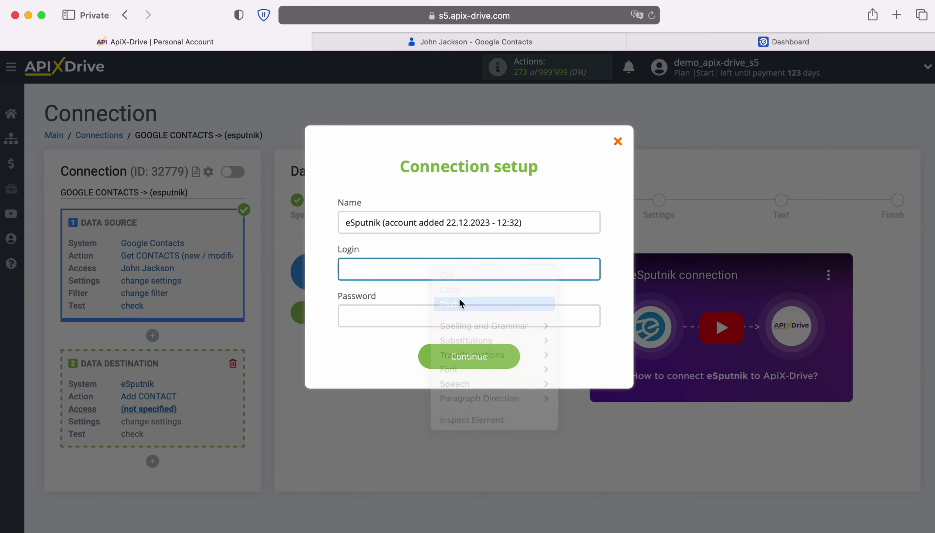
left_click(393, 318)
right_click(393, 318)
left_click(411, 351)
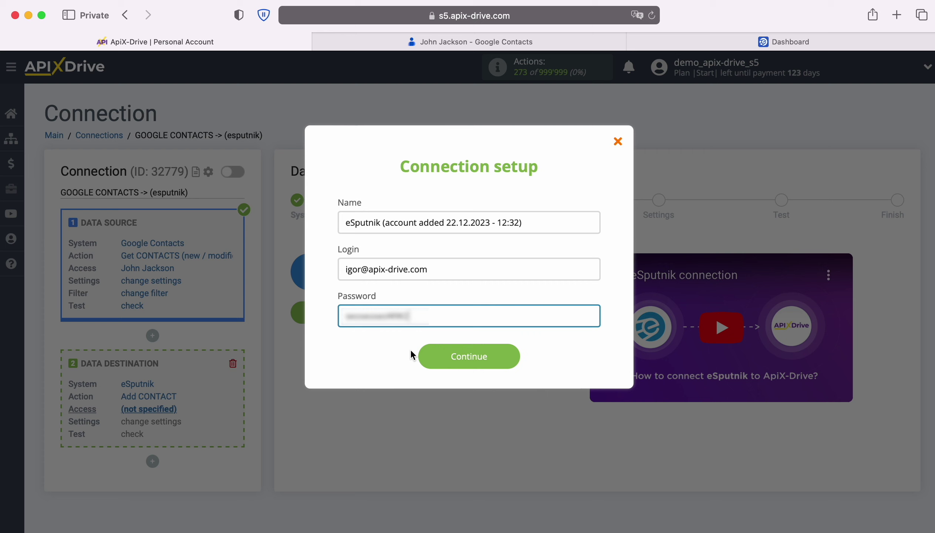
left_click(508, 355)
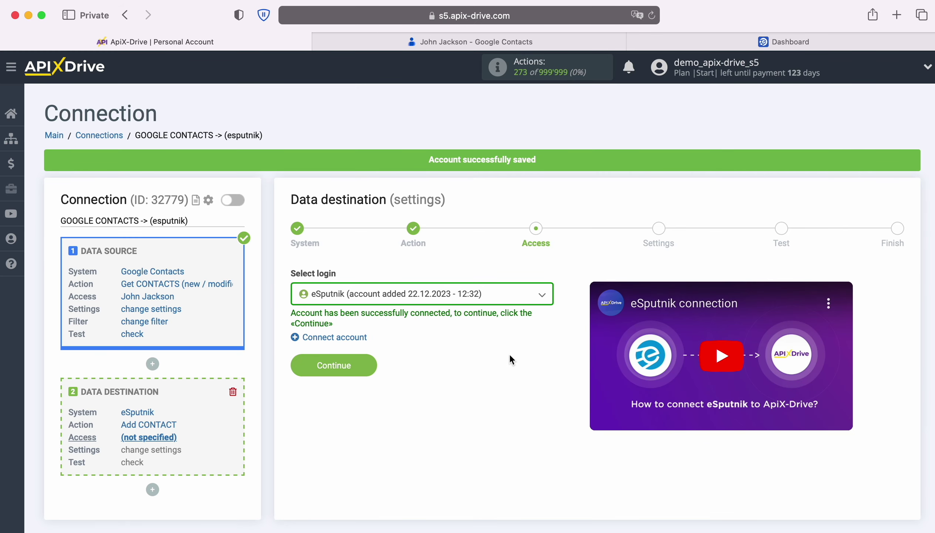
Select the saved eSputnik account as the destination login and continue to Settings.
left_click(497, 298)
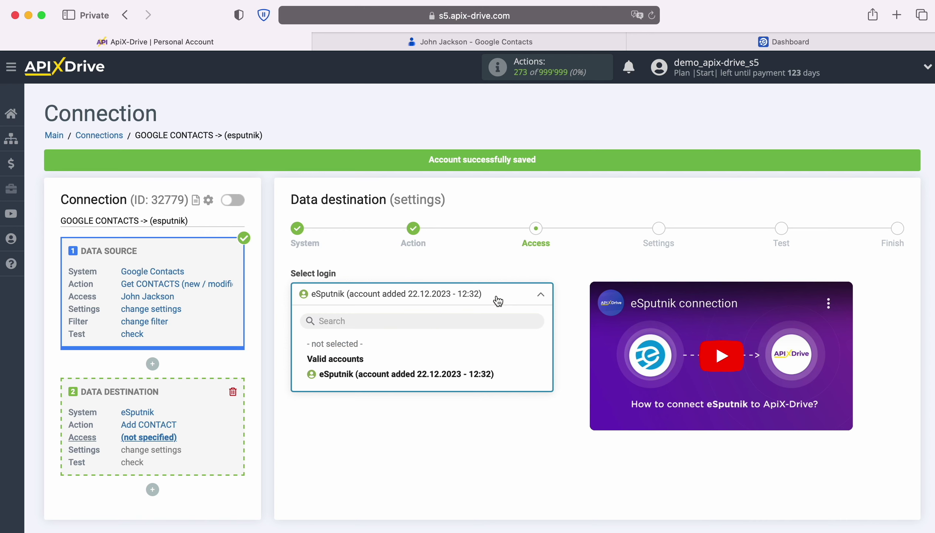
left_click(483, 373)
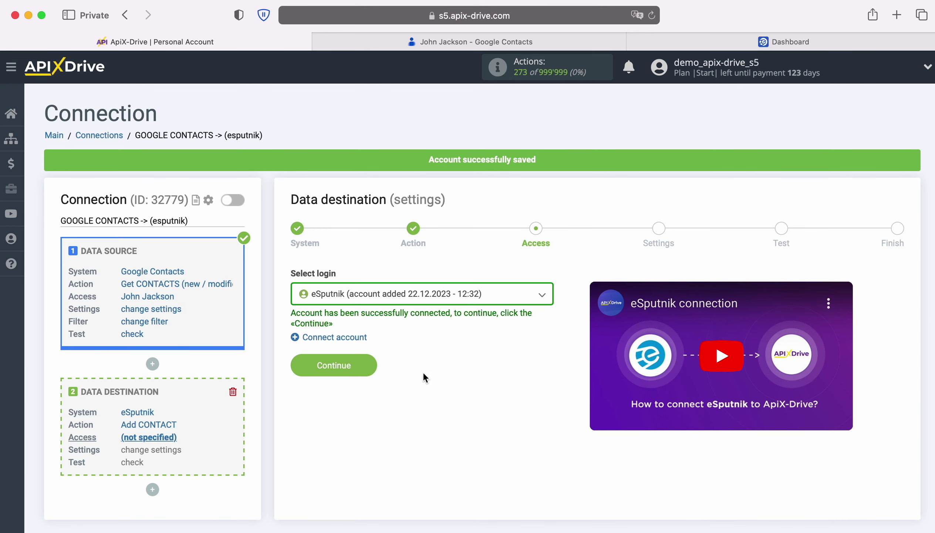
left_click(370, 363)
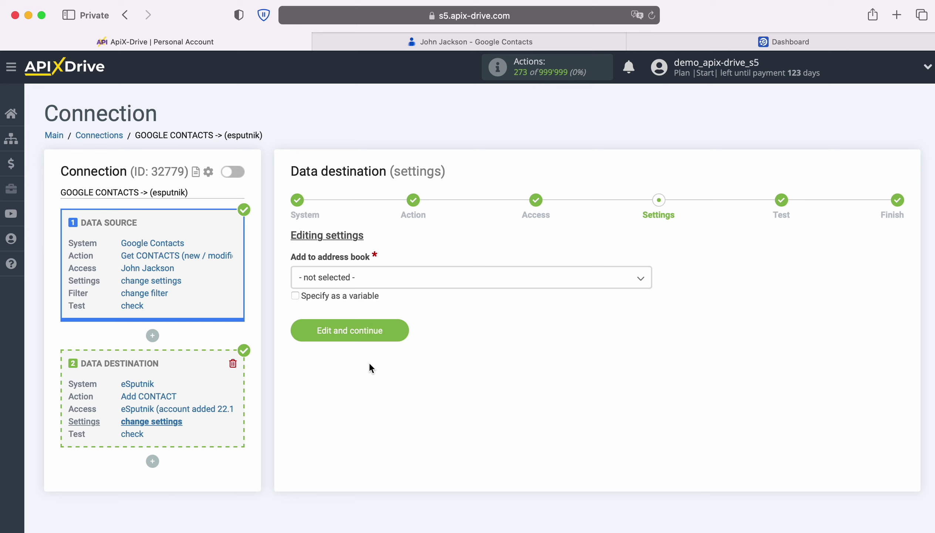
Choose the New Leads address book and map the contact's e-mail into E-mail.
left_click(388, 278)
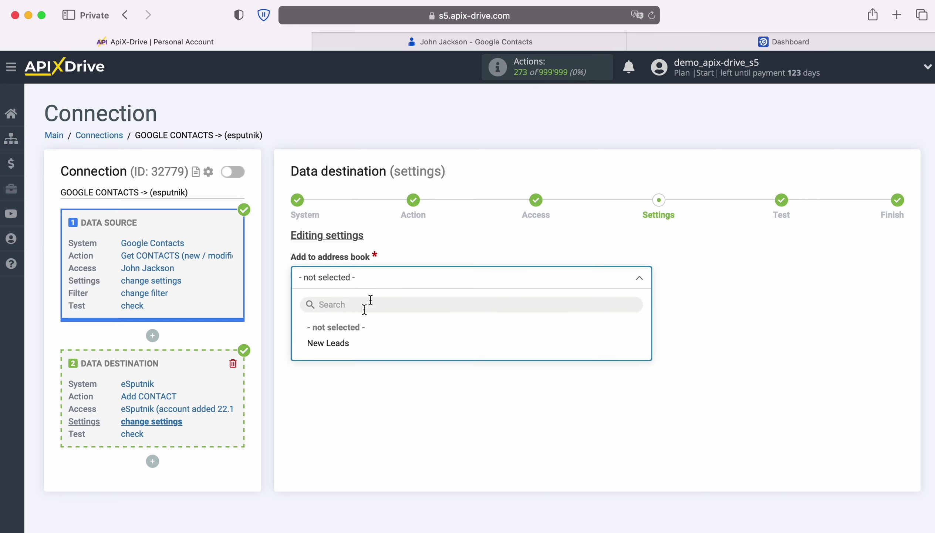
left_click(340, 343)
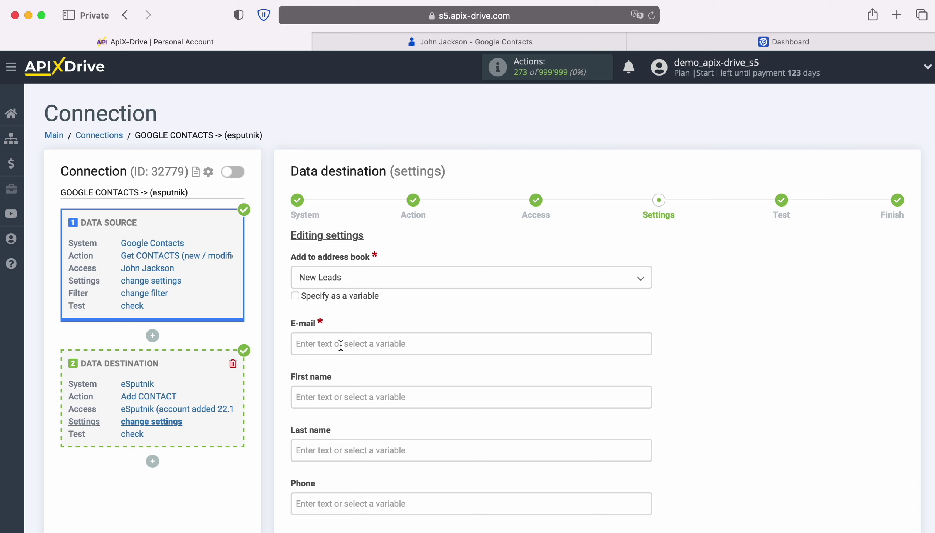
left_click(341, 344)
scroll(586, 336, "down", 1)
scroll(586, 336, "down", 5)
scroll(586, 342, "down", 3)
left_click(458, 320)
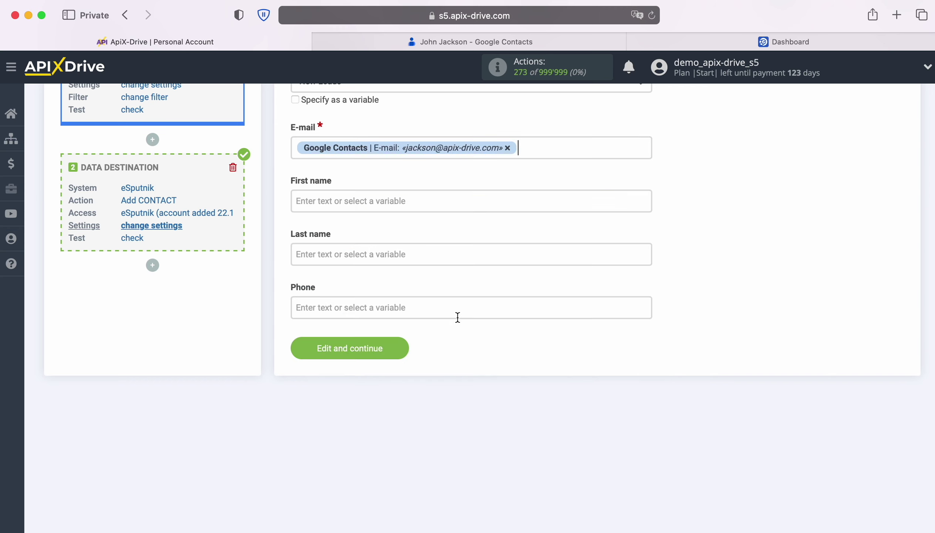
Map the Google contact's first and last name into First name and Last name.
left_click(382, 200)
scroll(581, 311, "down", 3)
scroll(582, 315, "down", 6)
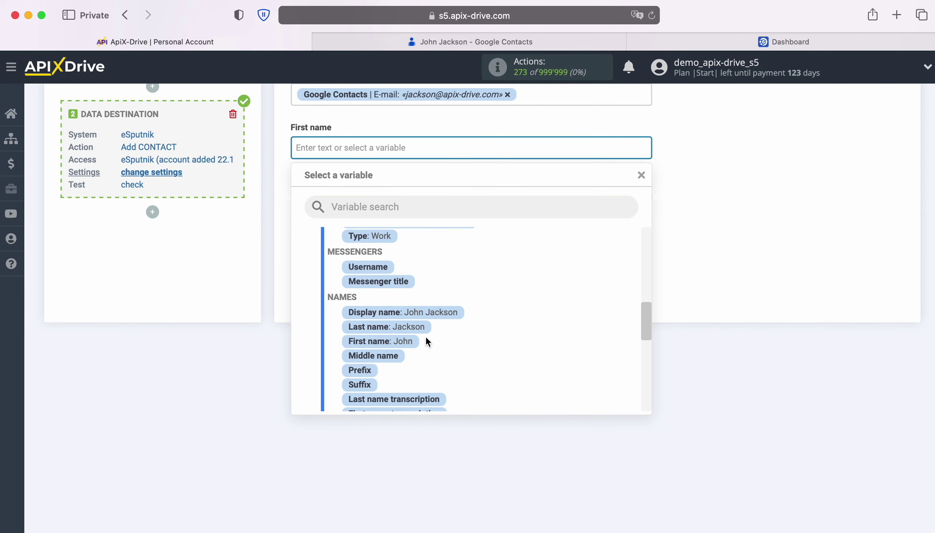
left_click(389, 342)
left_click(403, 198)
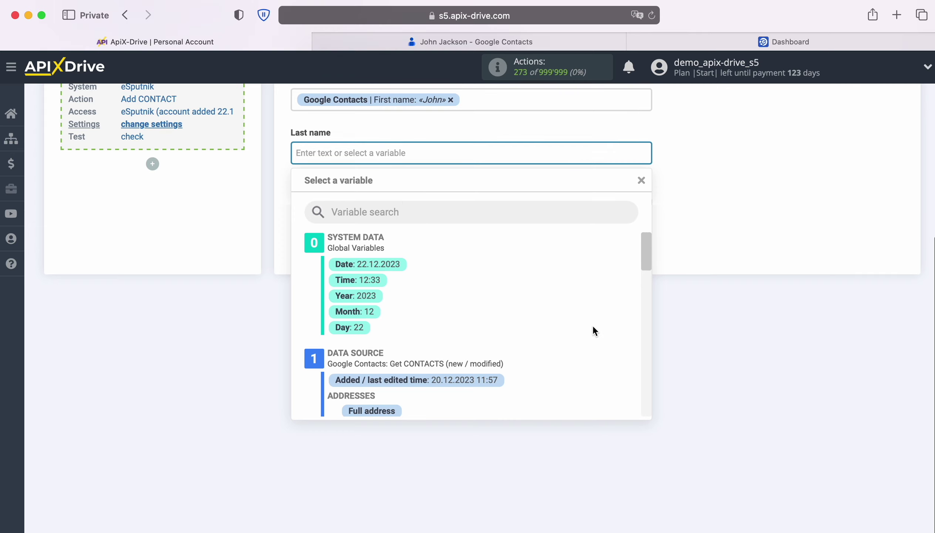
scroll(591, 331, "down", 10)
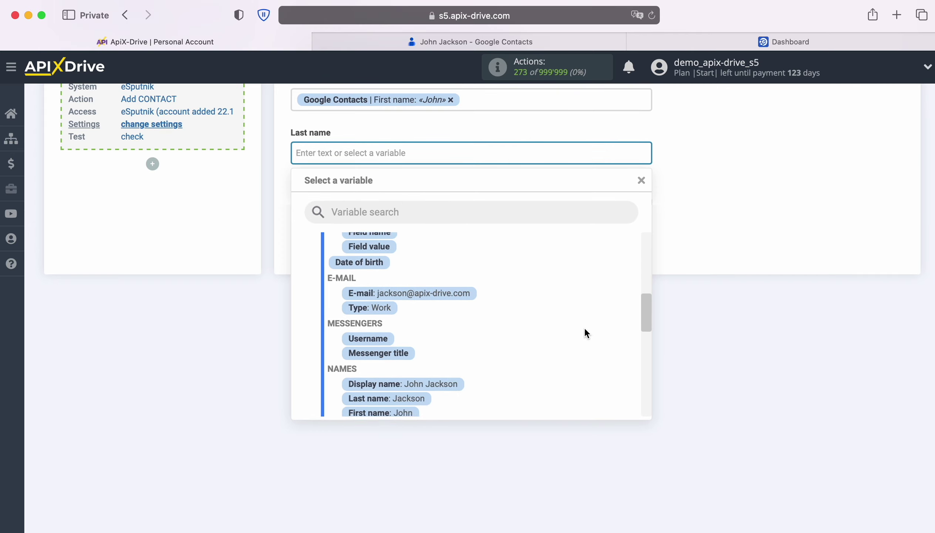
scroll(585, 327, "down", 2)
left_click(422, 351)
Map the contact's phone into Phone and save the field mapping.
left_click(407, 208)
scroll(582, 371, "down", 3)
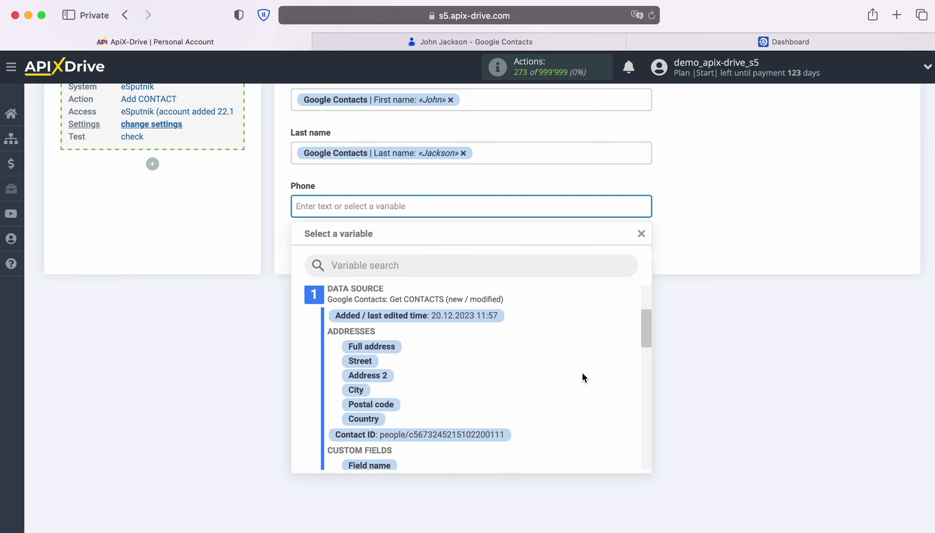
scroll(583, 373, "down", 8)
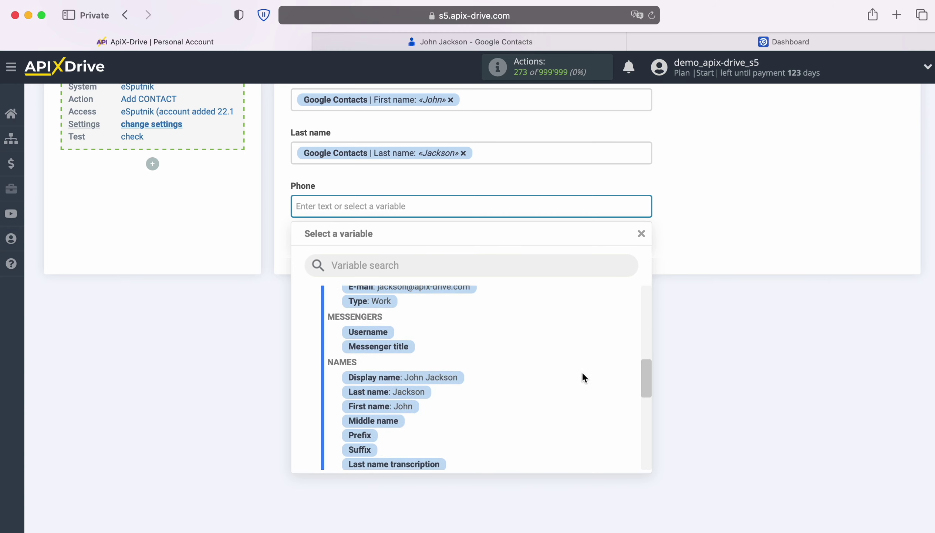
scroll(581, 372, "down", 5)
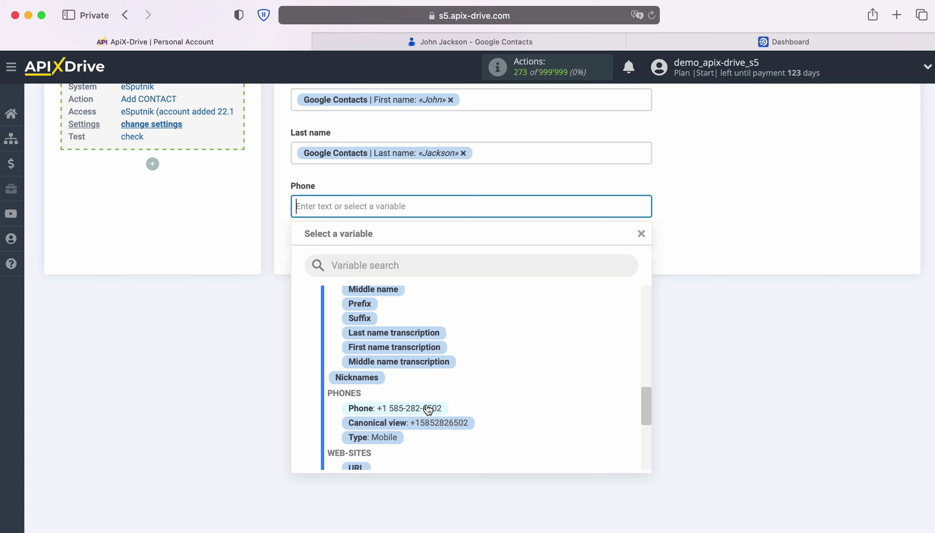
left_click(428, 410)
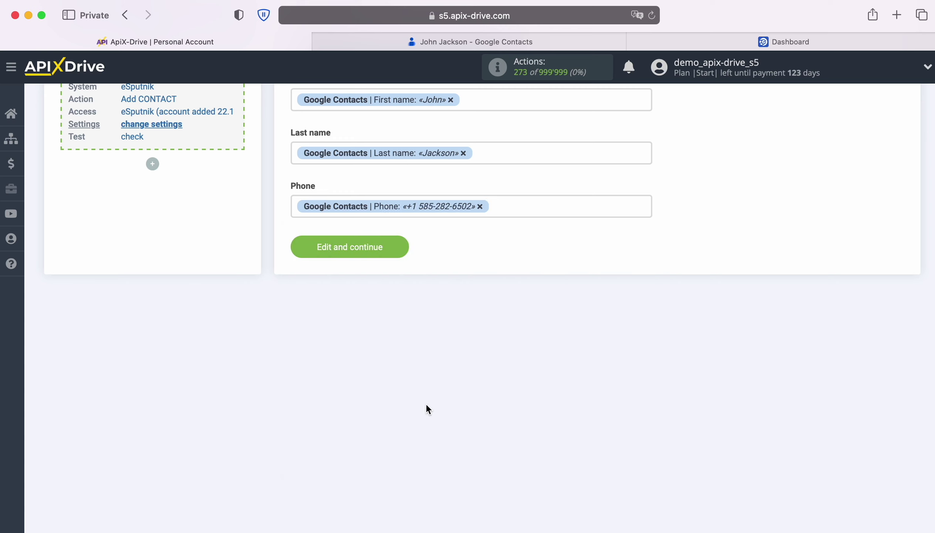
left_click(403, 250)
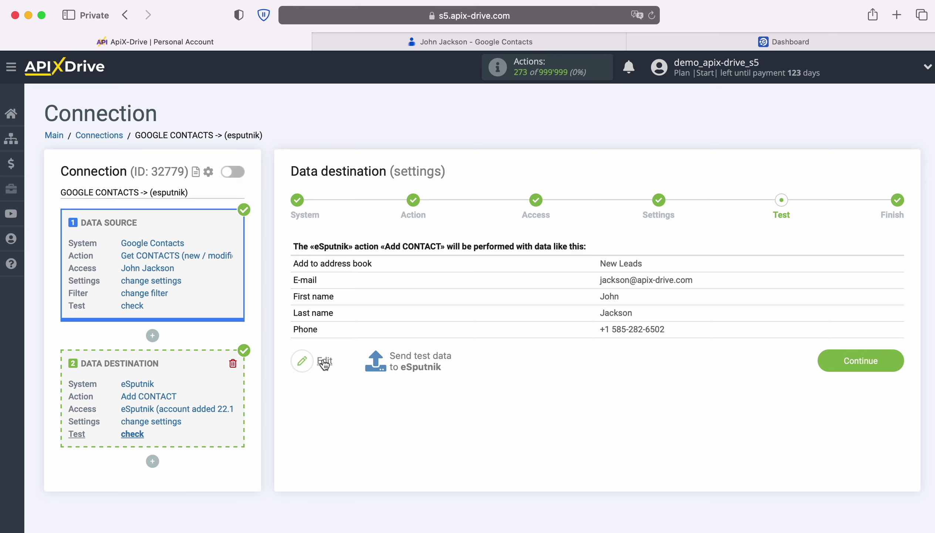
Send the test contact data from ApiX-Drive to eSputnik.
left_click(424, 360)
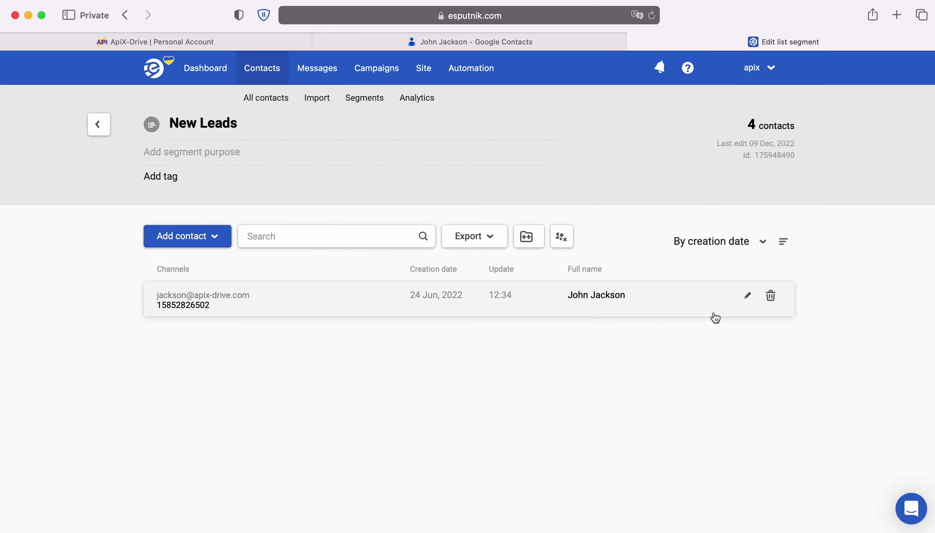
Open the new test contact's details page from the New Leads segment.
left_click(747, 299)
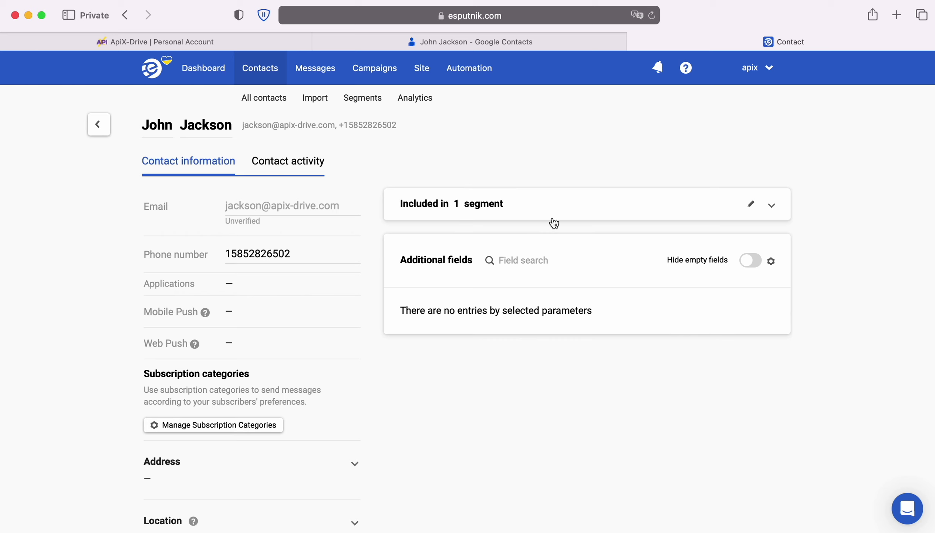
Back in ApiX-Drive, finish the connection setup and enable auto-update.
left_click(219, 41)
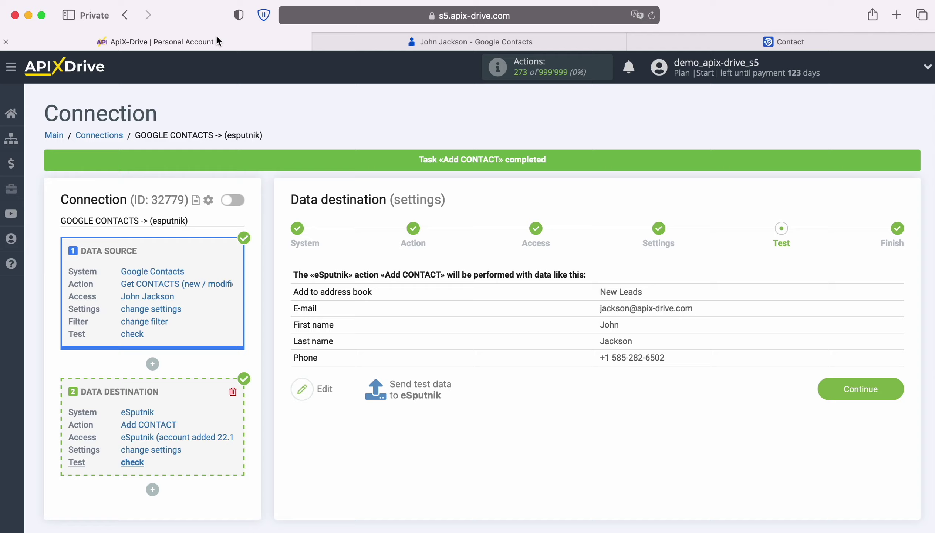
left_click(893, 396)
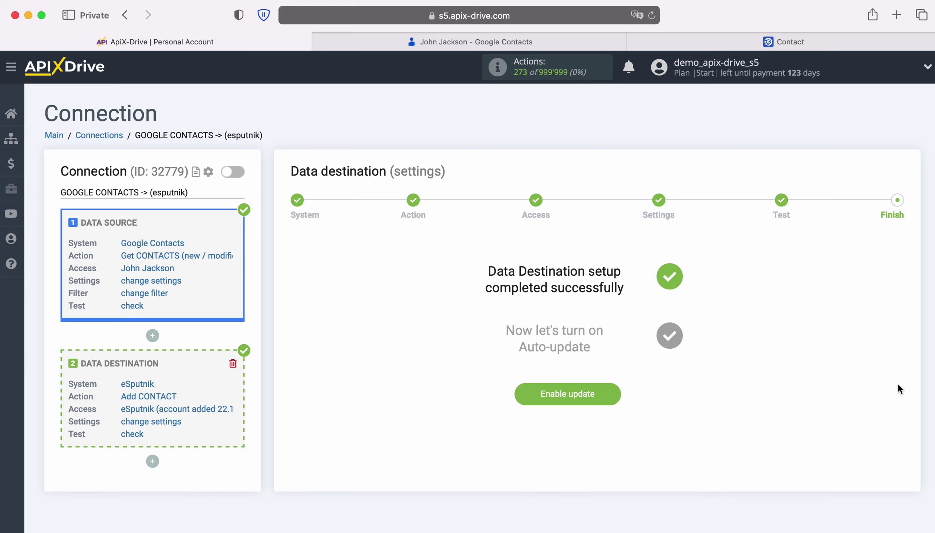
left_click(614, 391)
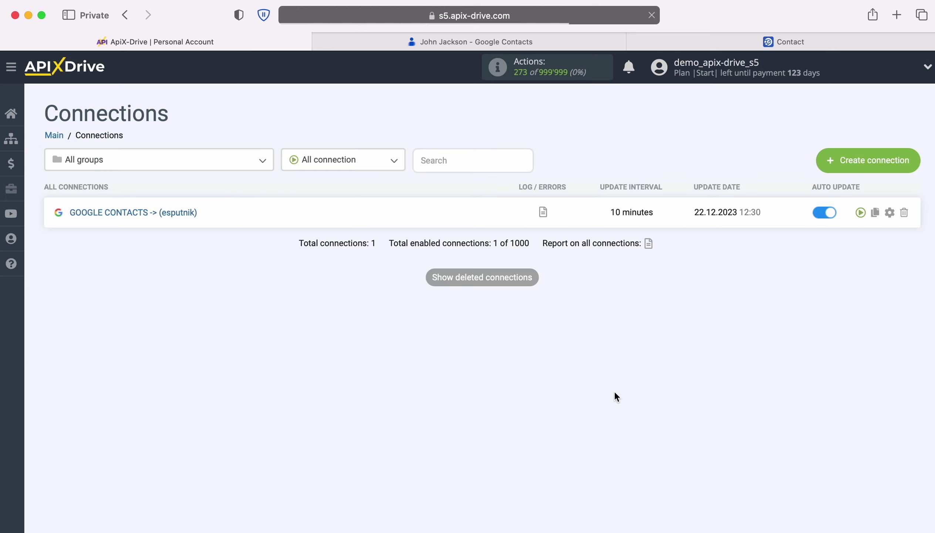
Set the connection's update interval to 5 minutes and save.
left_click(890, 213)
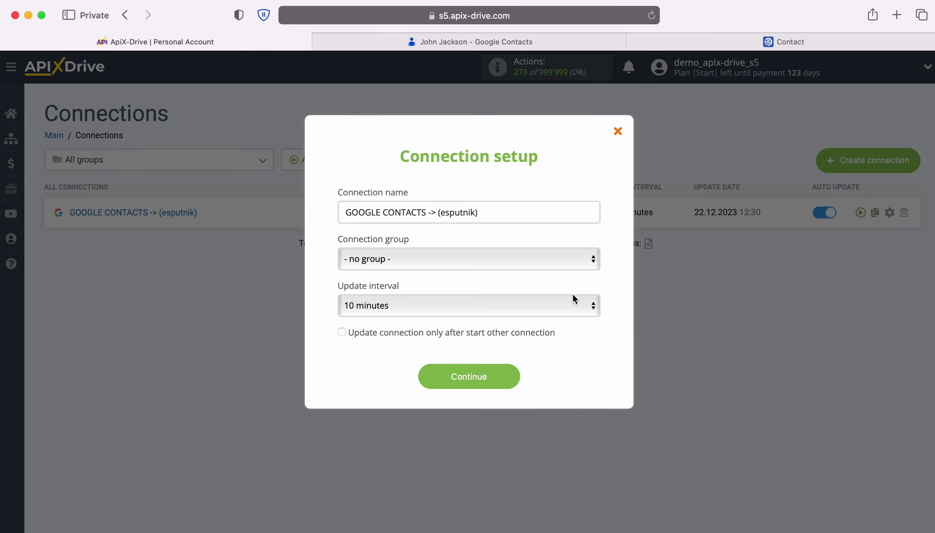
left_click(550, 305)
left_click(540, 286)
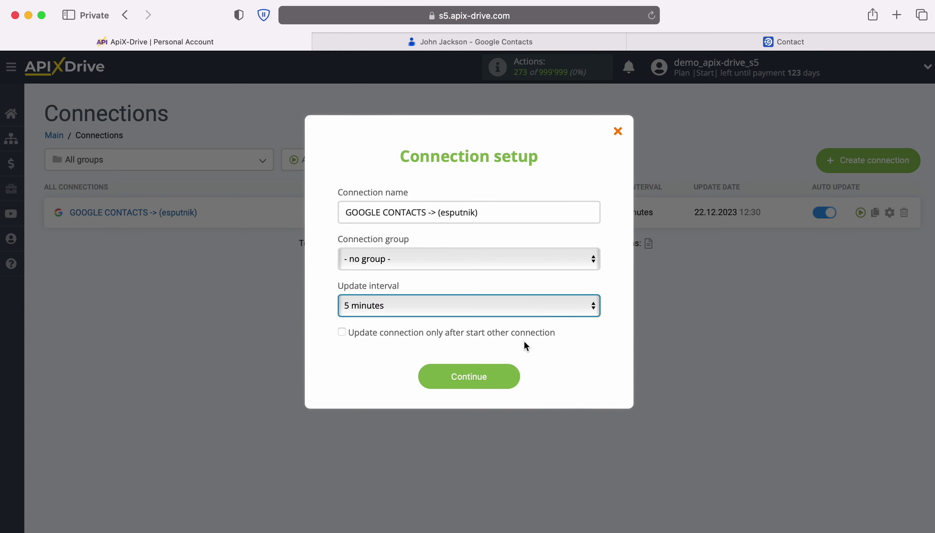
left_click(516, 379)
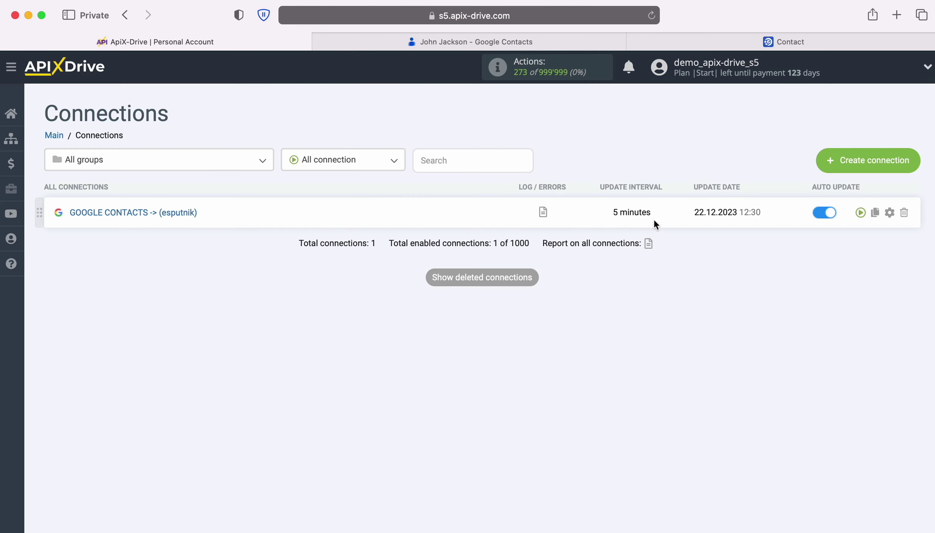